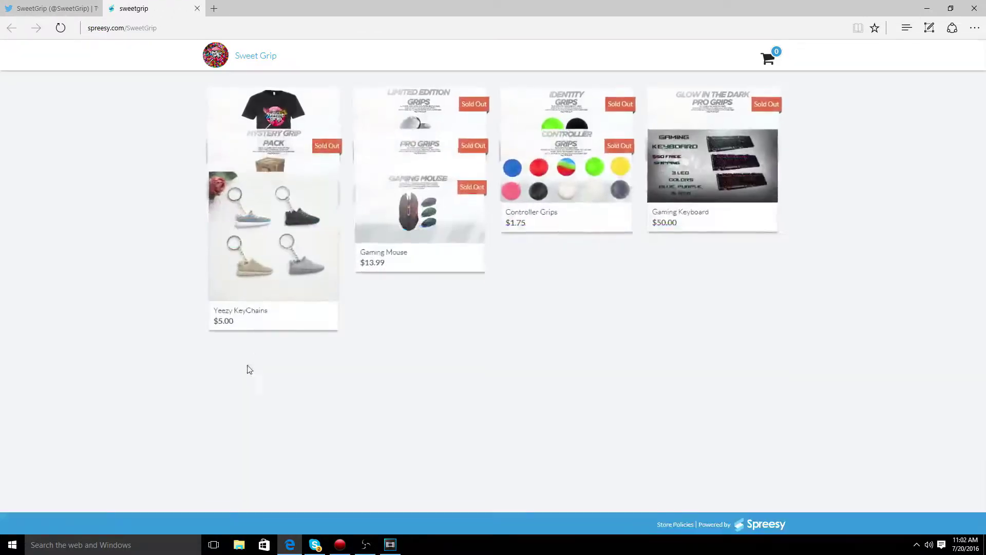
# Open the SweetGrip T-Shirt Black product and redeem discount code CYBER on it.
pyautogui.click(309, 148)
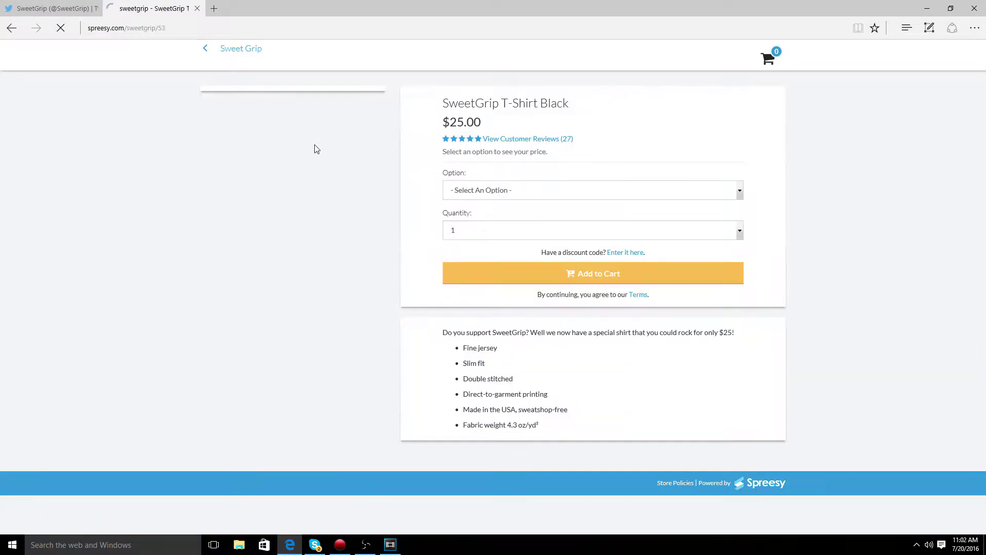
pyautogui.click(627, 195)
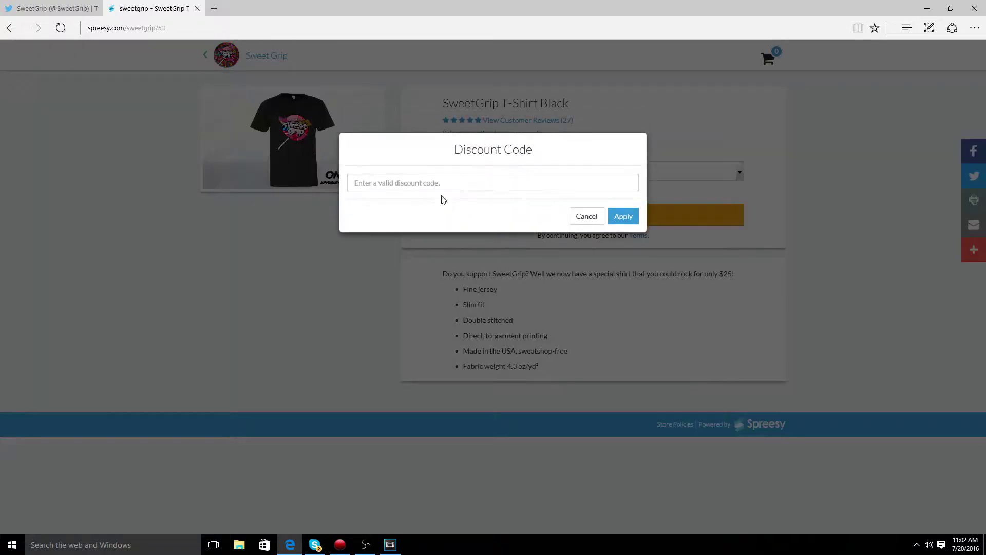
pyautogui.click(435, 183)
pyautogui.write('CYBER')
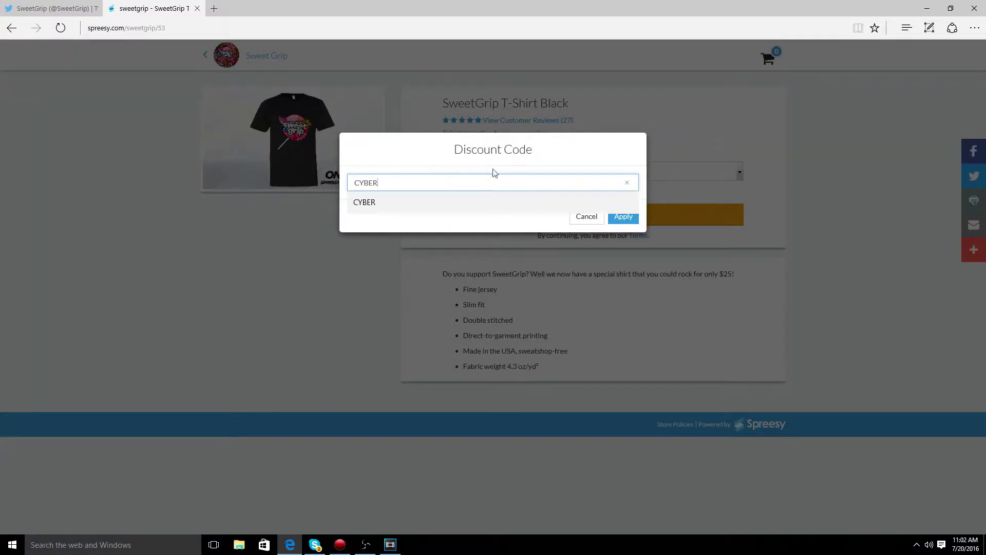
pyautogui.click(624, 217)
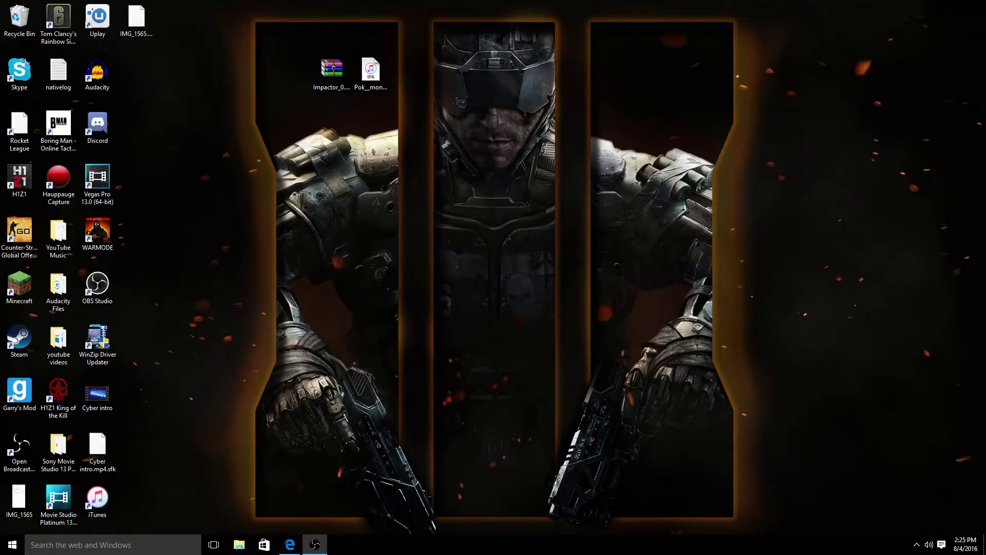
pyautogui.moveTo(272, 150); pyautogui.dragTo(708, 291)
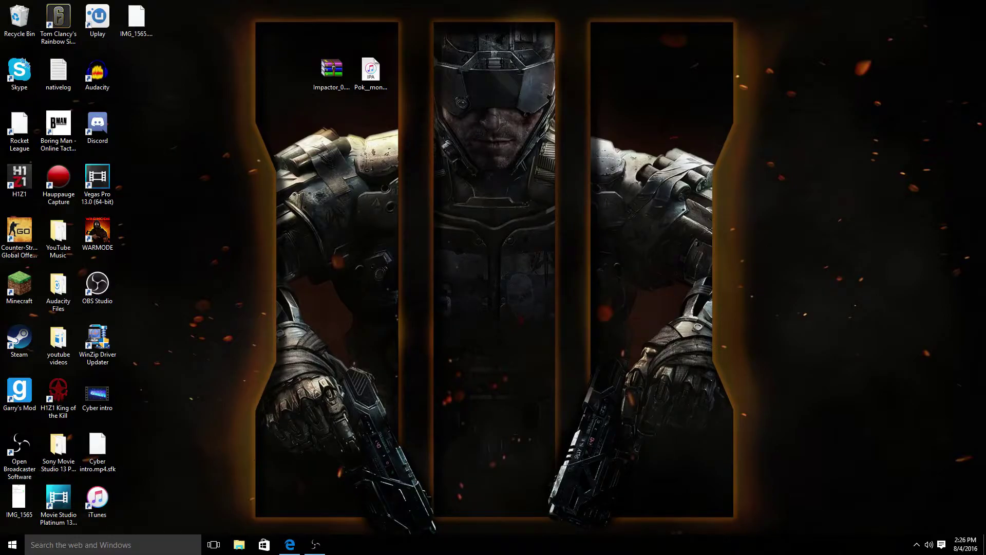
pyautogui.click(289, 545)
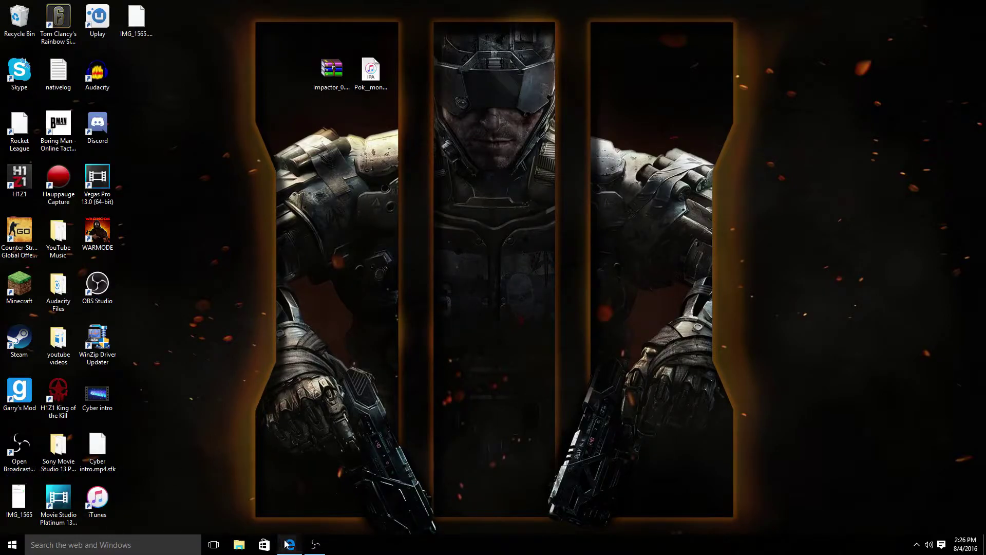
pyautogui.rightClick(290, 545)
pyautogui.click(206, 161)
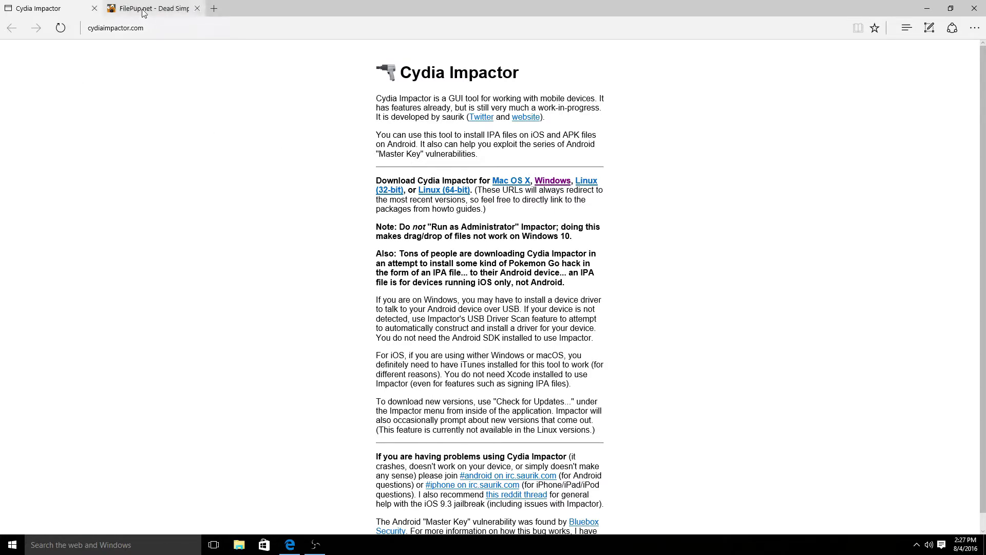
pyautogui.doubleClick(316, 6)
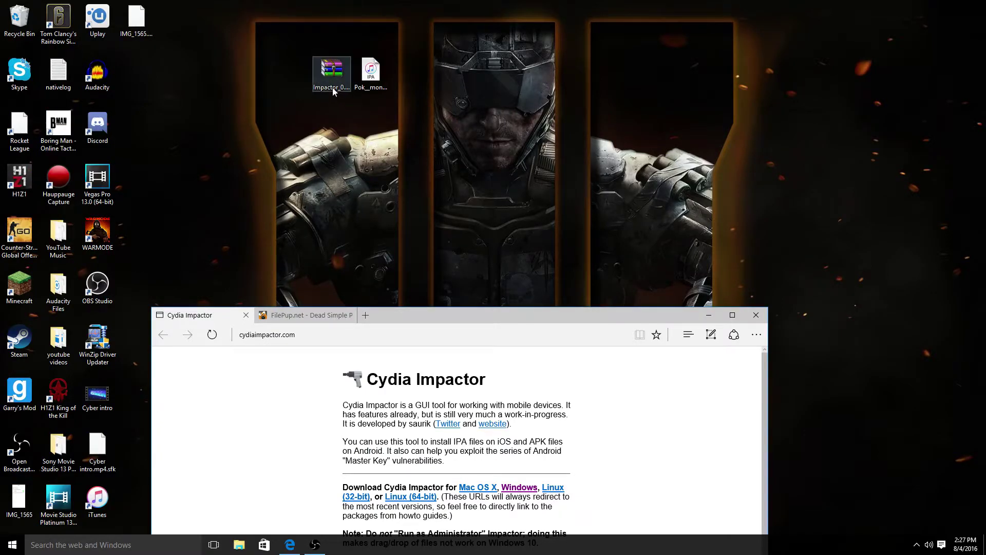
pyautogui.click(306, 315)
pyautogui.moveTo(415, 315); pyautogui.dragTo(409, 150)
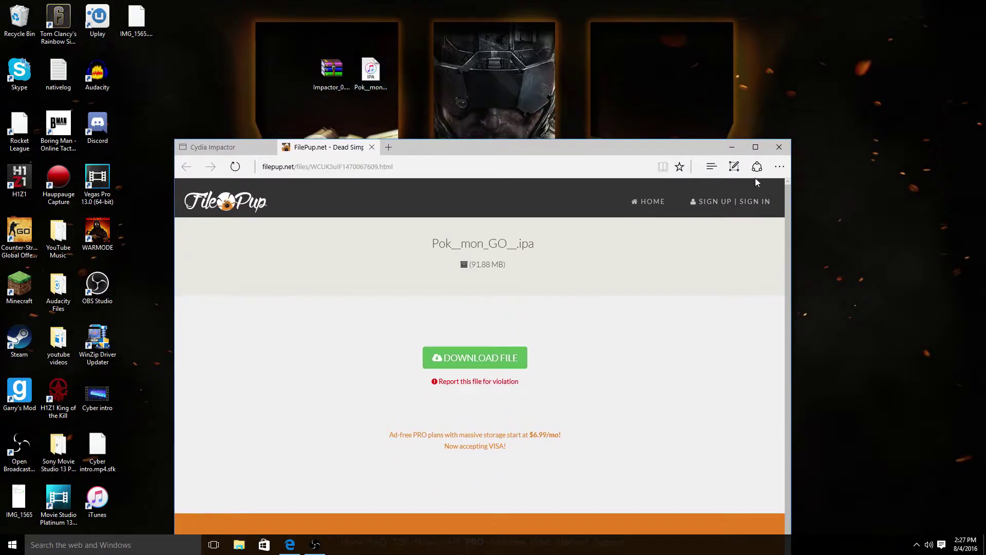
pyautogui.click(733, 147)
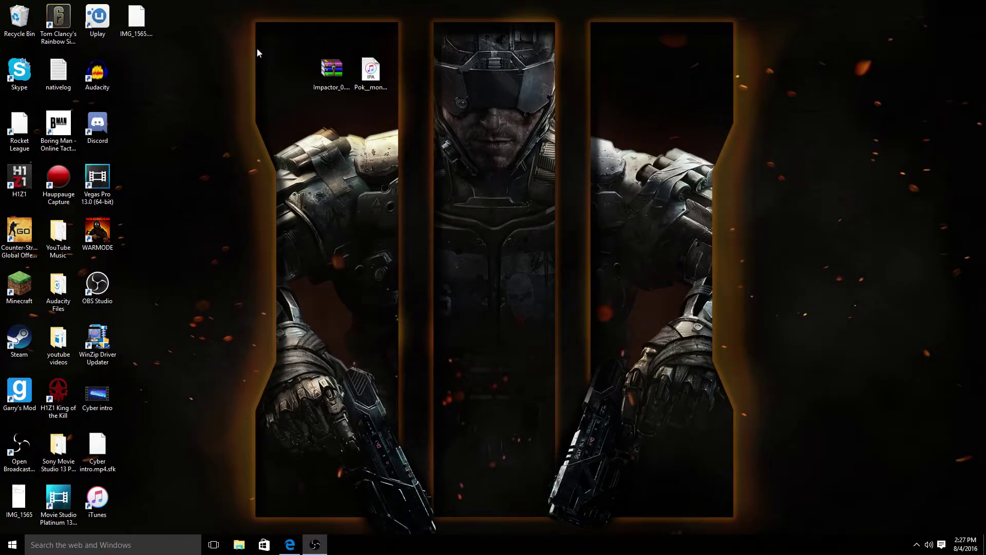
# Create a new desktop folder named 'cydia'.
pyautogui.rightClick(250, 172)
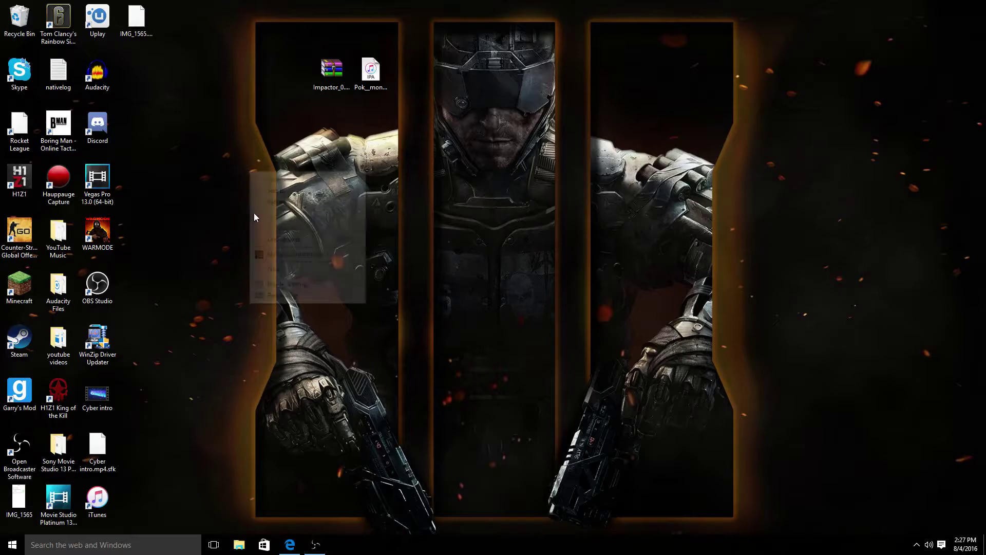
pyautogui.moveTo(288, 268)
pyautogui.click(406, 269)
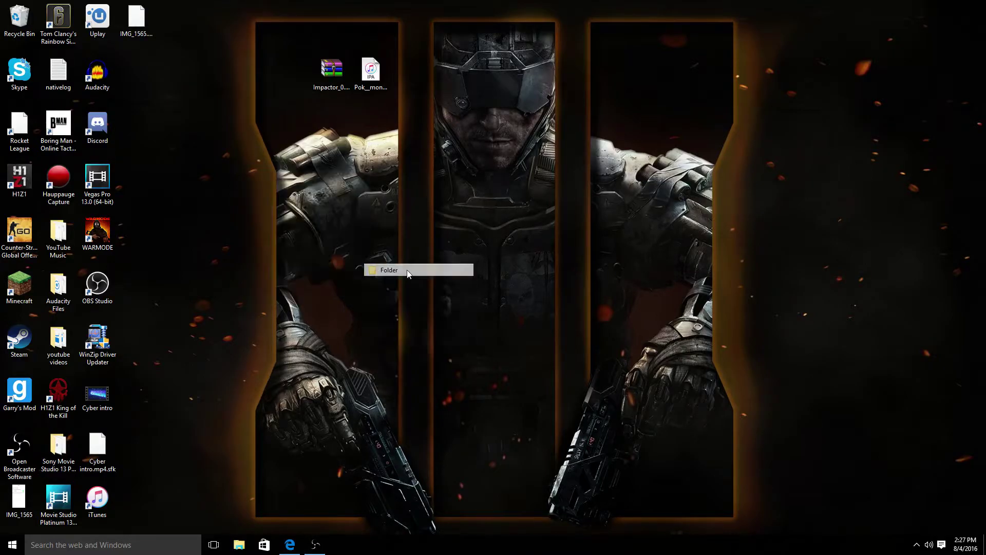
pyautogui.write('cydia')
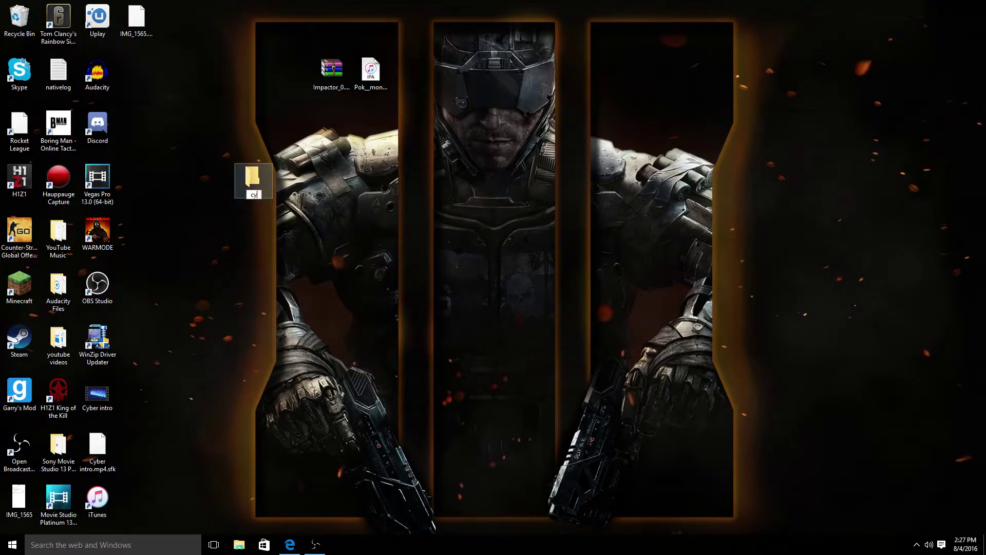
pyautogui.click(253, 178)
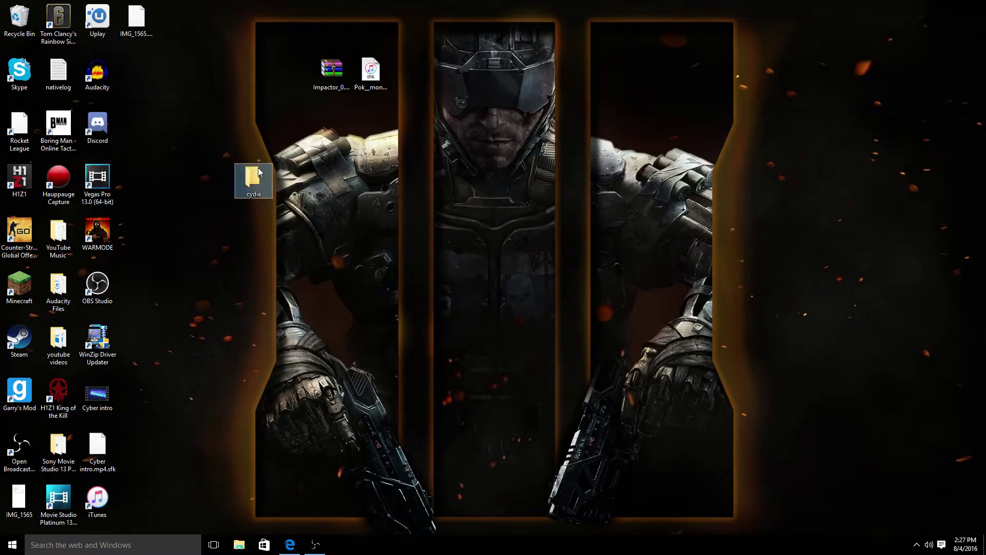
# Move the Impactor archive into the cydia folder and open the folder.
pyautogui.moveTo(253, 177); pyautogui.dragTo(255, 72)
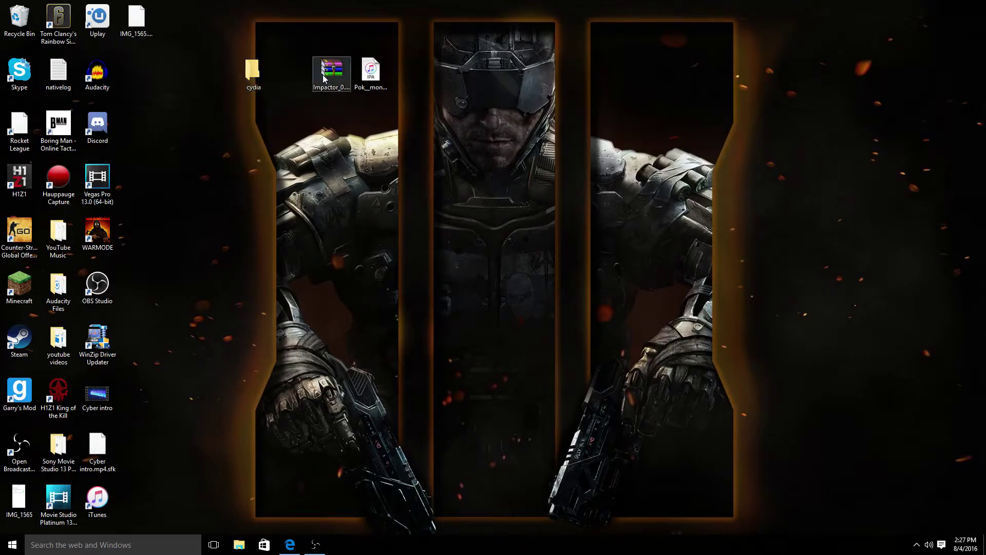
pyautogui.moveTo(323, 75); pyautogui.dragTo(253, 73)
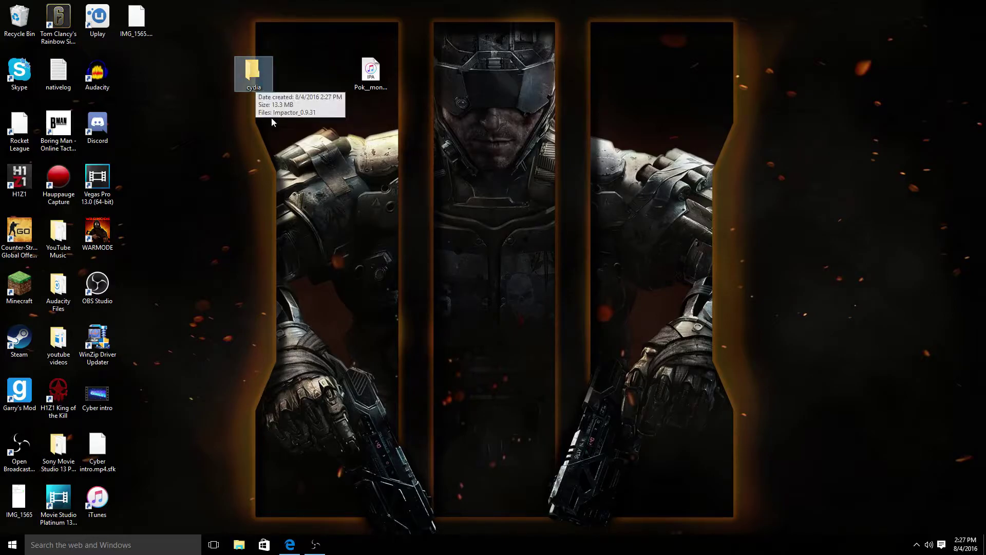
pyautogui.doubleClick(253, 72)
# Extract the Impactor_0.9.31 archive here, into the cydia folder.
pyautogui.click(188, 169)
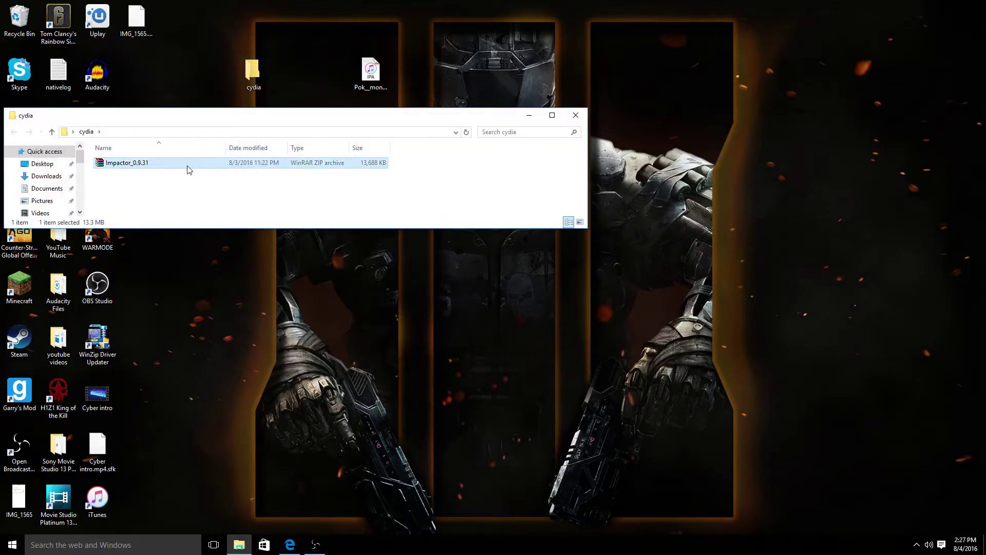
pyautogui.rightClick(188, 169)
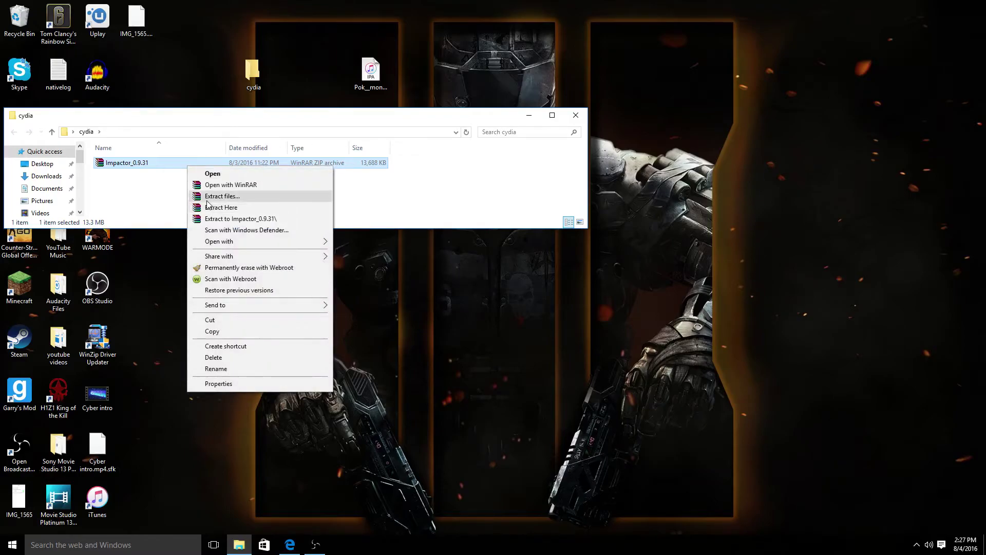
pyautogui.click(222, 208)
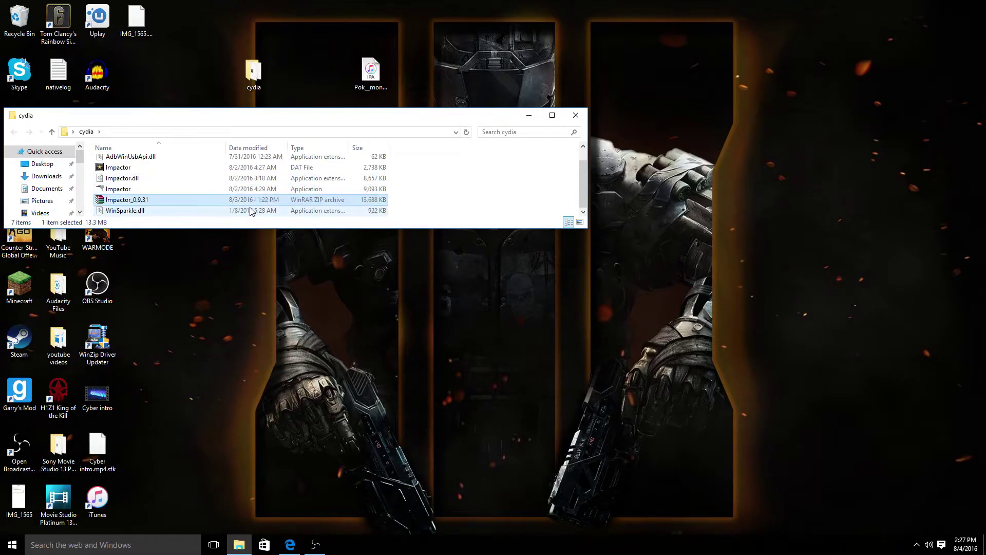
# Run the extracted Impactor application as administrator.
pyautogui.click(178, 186)
pyautogui.rightClick(177, 187)
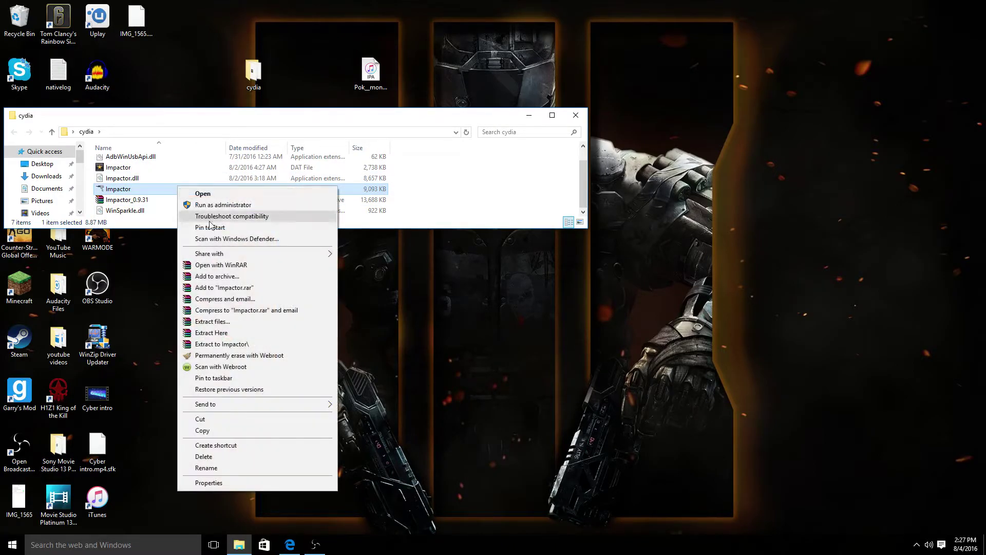
pyautogui.click(197, 204)
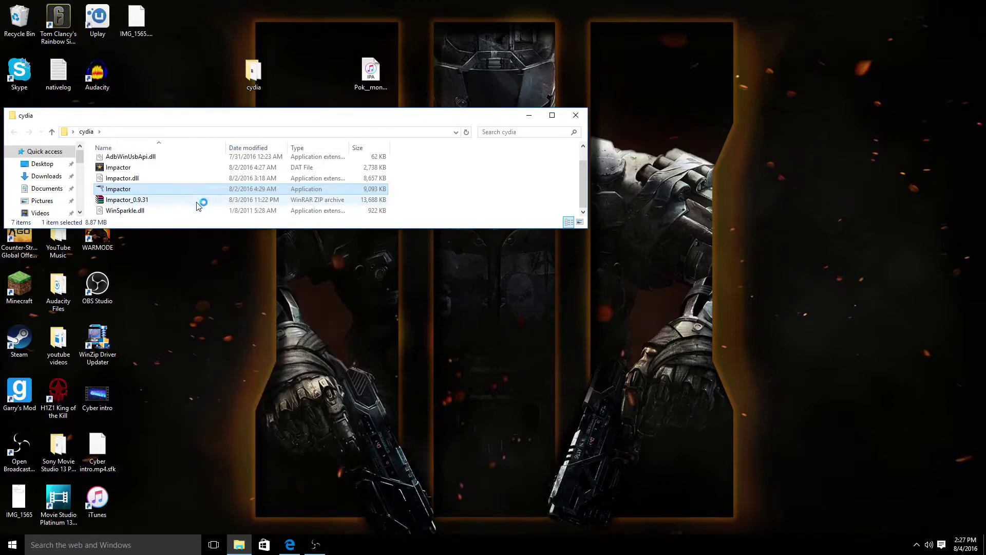
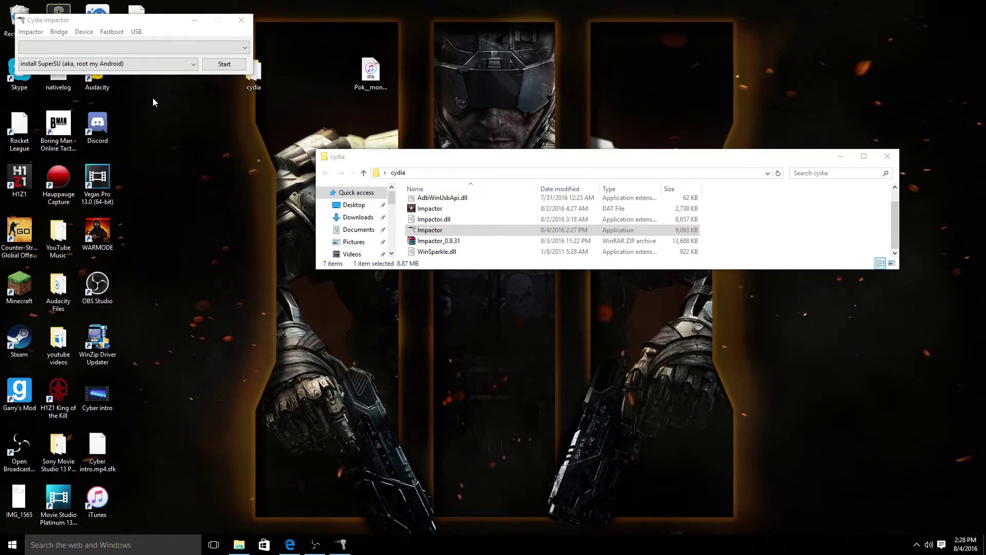
# Check the empty device list, then close Cydia Impactor.
pyautogui.click(189, 47)
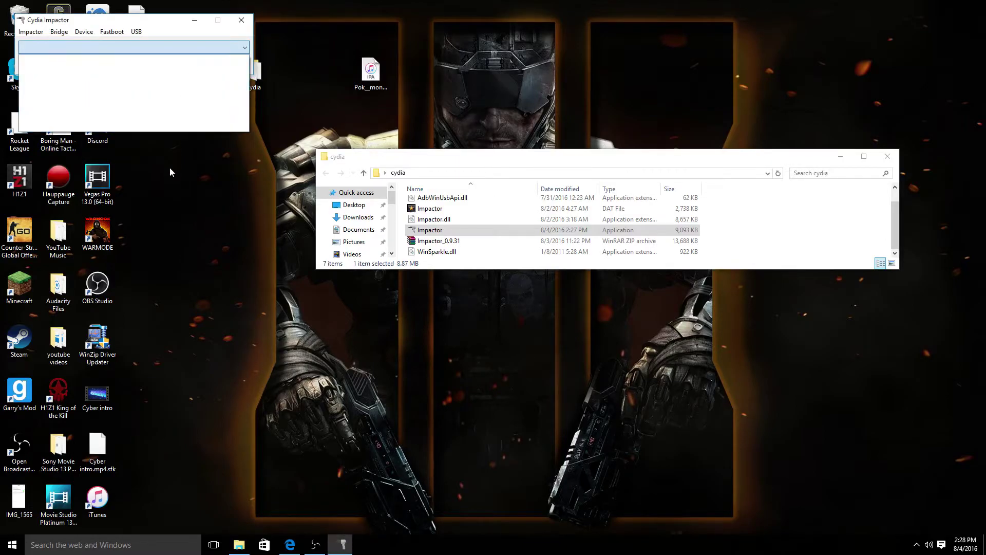
pyautogui.click(170, 168)
pyautogui.click(241, 20)
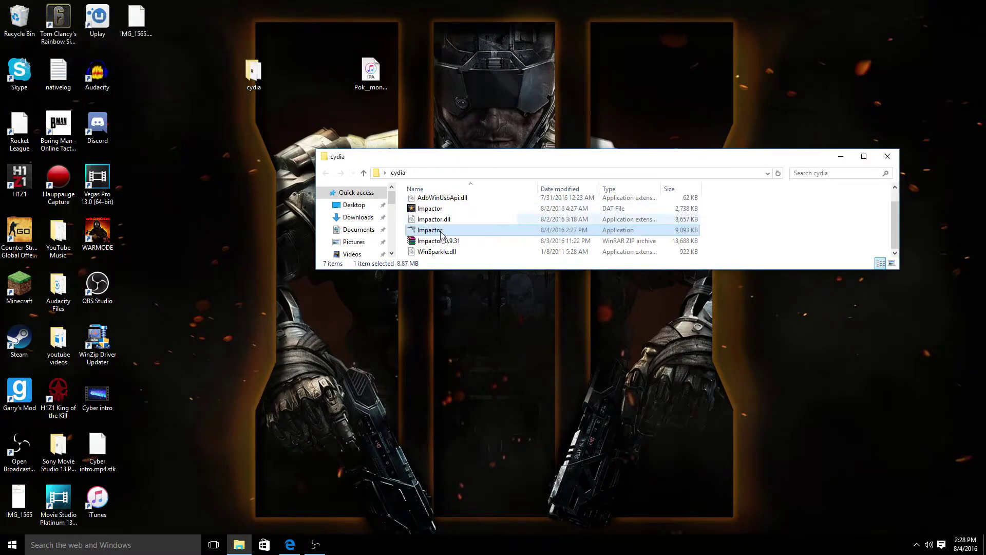
# Relaunch Impactor.exe from its context menu and check the device list again.
pyautogui.rightClick(456, 230)
pyautogui.click(461, 236)
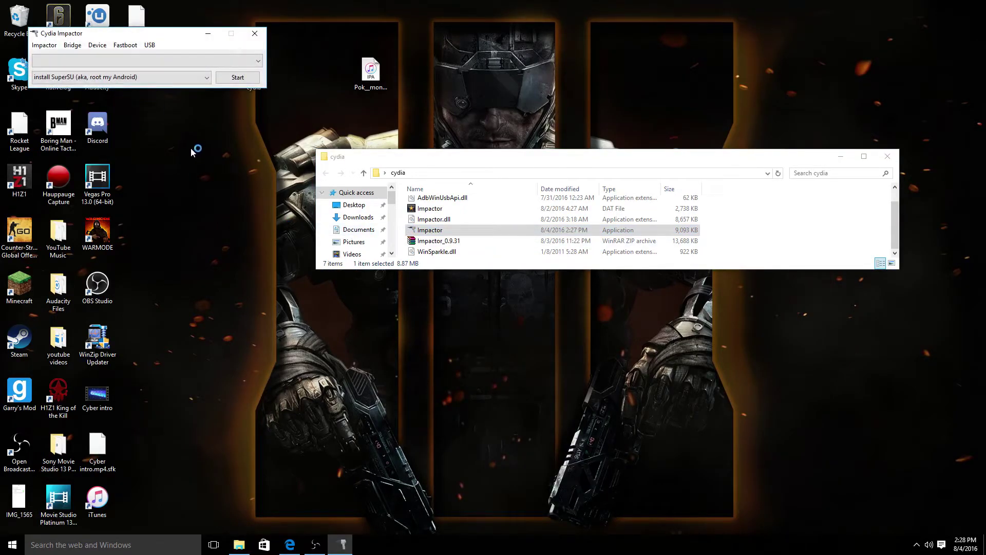
pyautogui.click(154, 135)
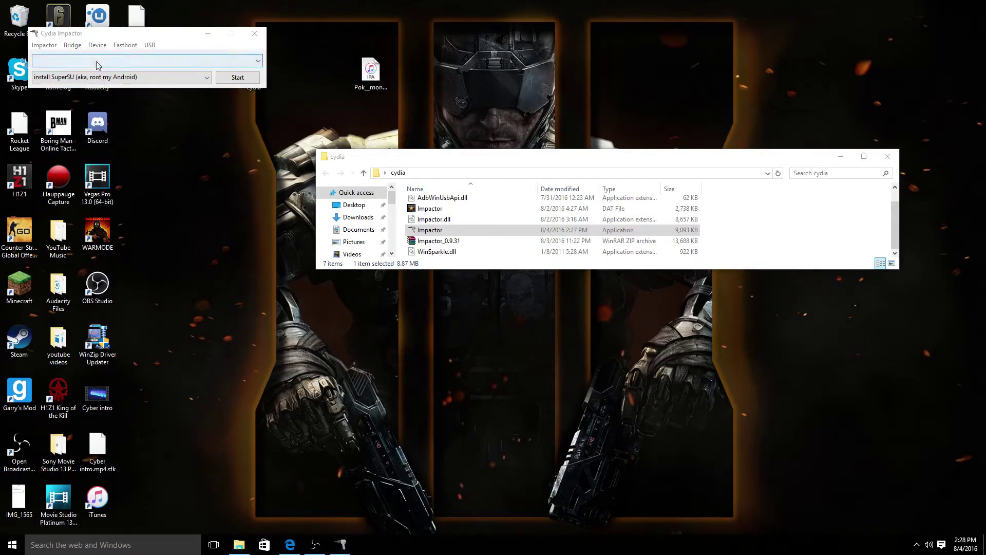
pyautogui.click(229, 61)
pyautogui.rightClick(194, 213)
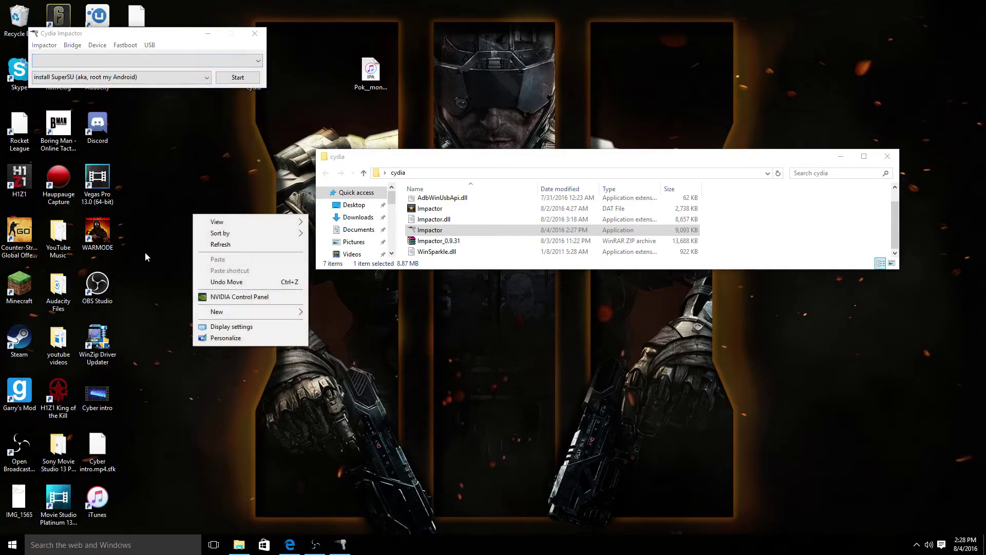
pyautogui.click(190, 245)
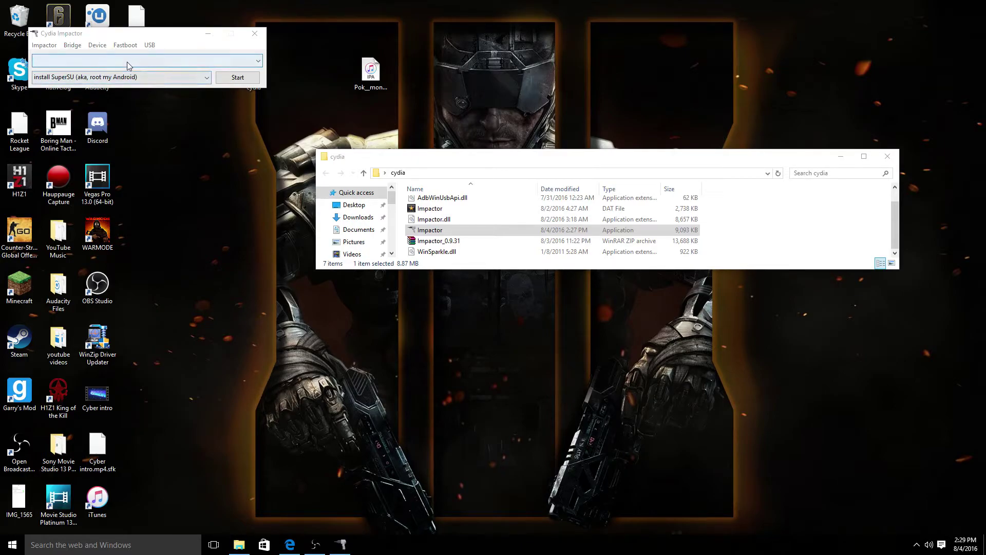
# Drag the Pokémon GO IPA into Impactor, dismiss the no-device error, and close it.
pyautogui.moveTo(371, 72); pyautogui.dragTo(214, 69)
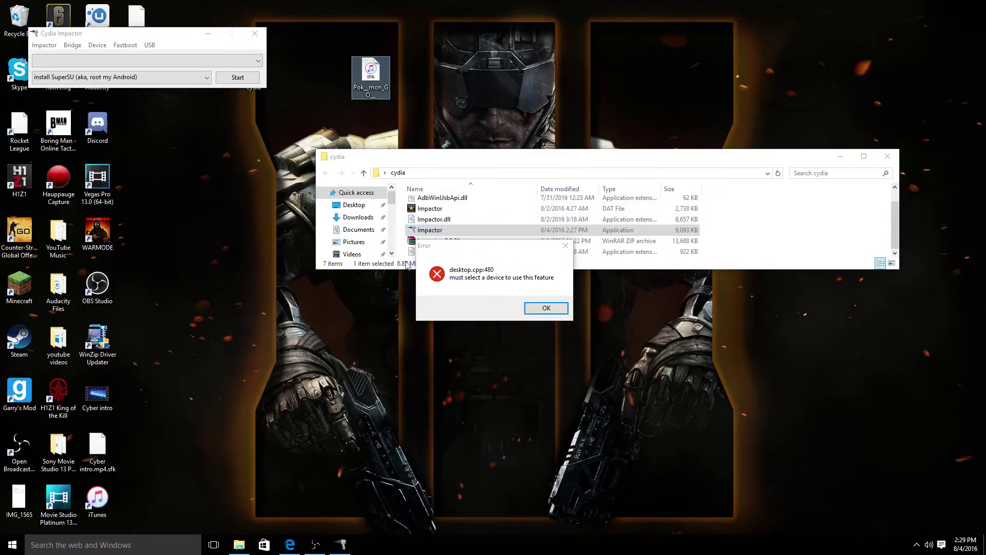
pyautogui.click(552, 308)
pyautogui.click(546, 308)
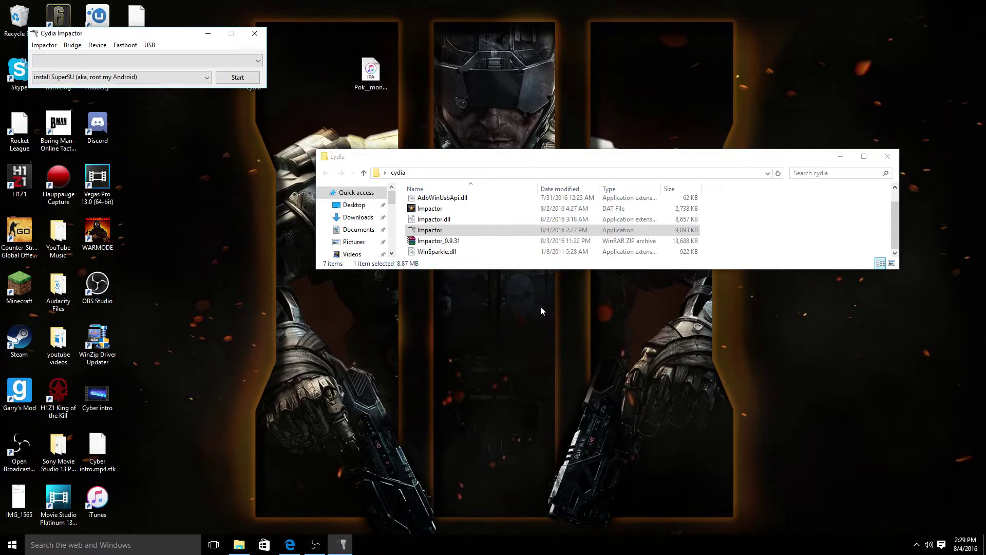
pyautogui.hotkey('alt', 'F4')
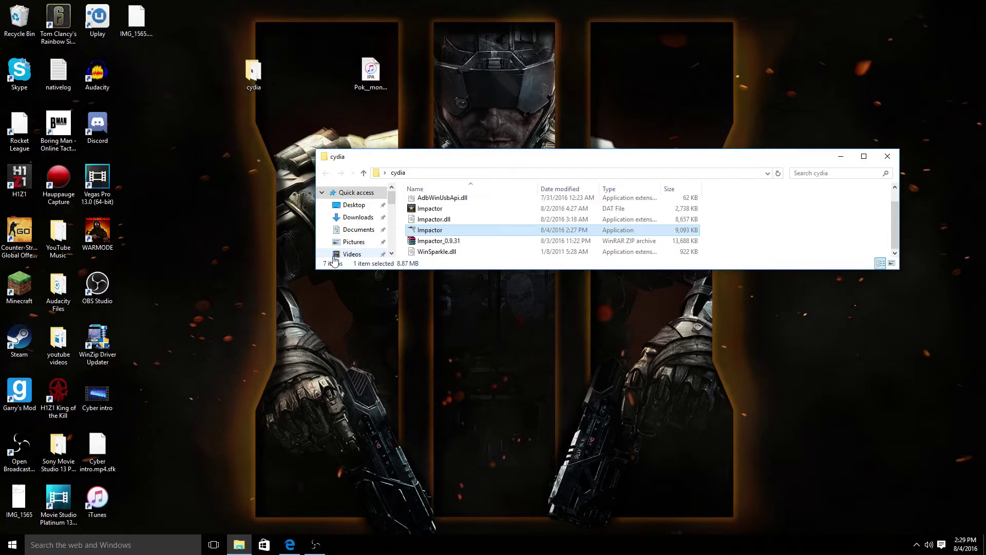
# Relaunch Impactor.exe once more, then close it, leaving the cydia folder showing.
pyautogui.rightClick(460, 230)
pyautogui.click(478, 235)
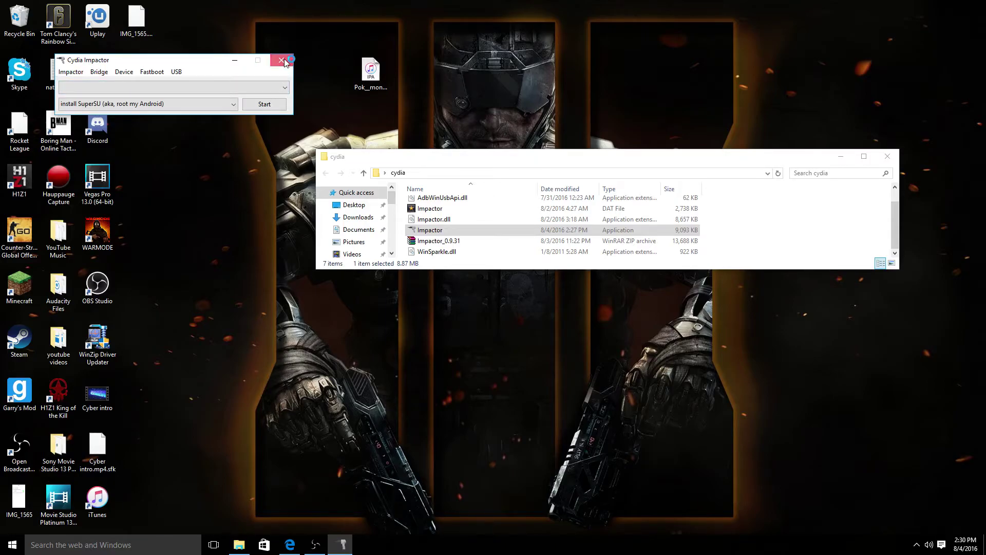
pyautogui.click(282, 60)
pyautogui.rightClick(282, 61)
pyautogui.click(236, 220)
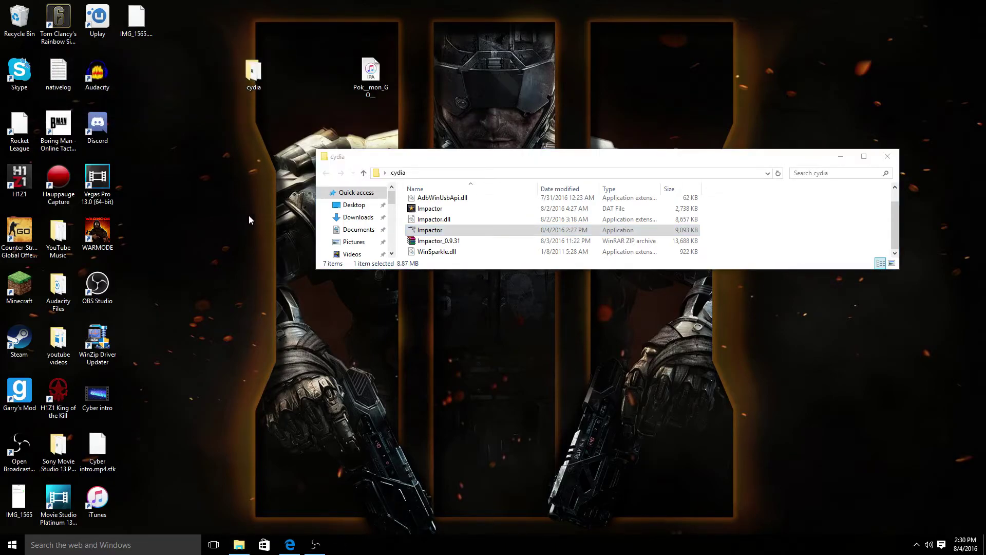